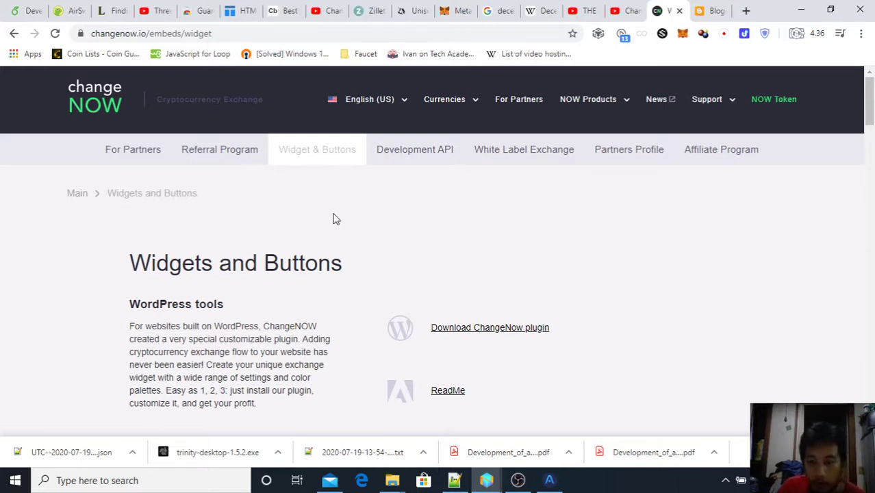
Review ChangeNOW's 'Configure it now' section and source code box, then bring up the Code Beautify article.
scroll(102, 110, down, 1)
scroll(110, 116, up, 1)
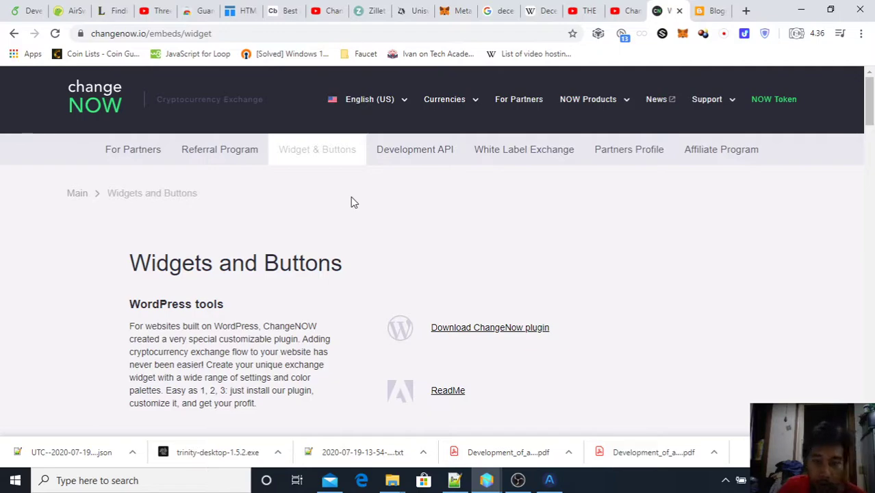
scroll(351, 198, down, 9)
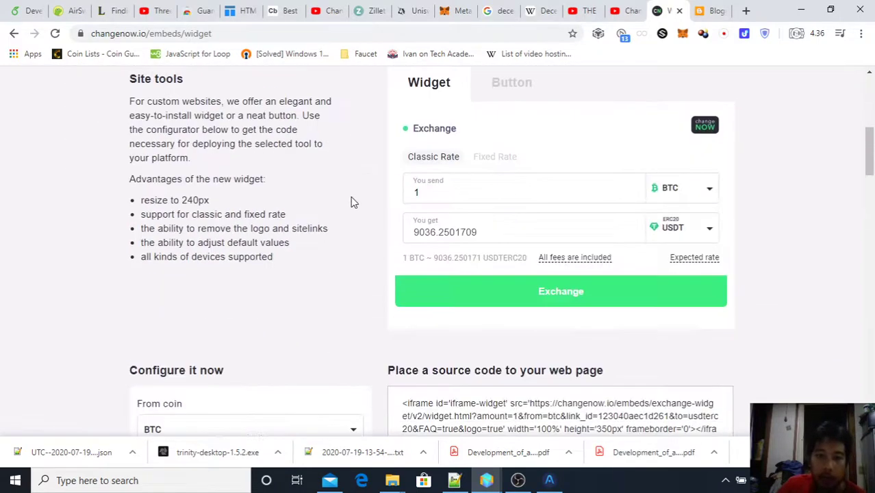
scroll(352, 200, up, 1)
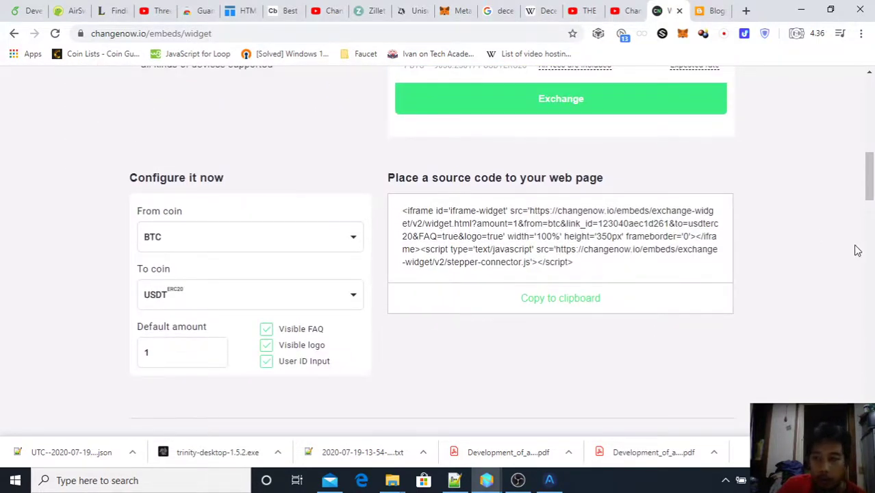
drag(868, 176, 869, 96)
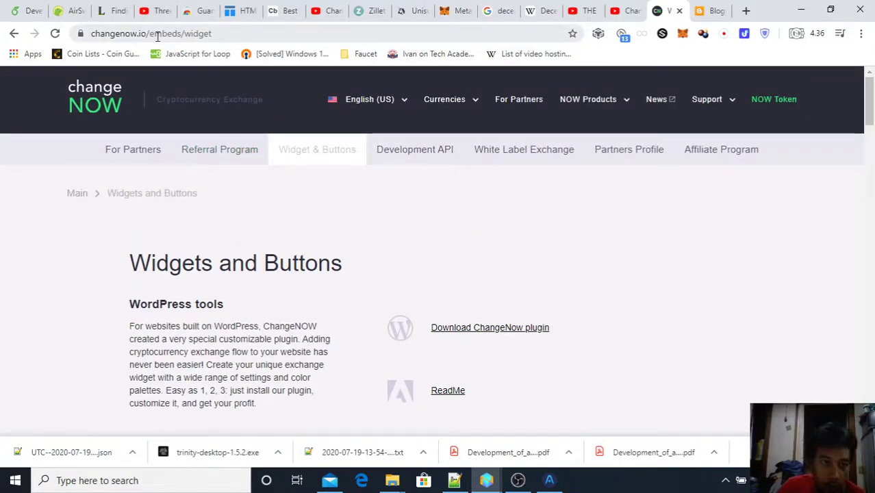
scroll(498, 318, down, 10)
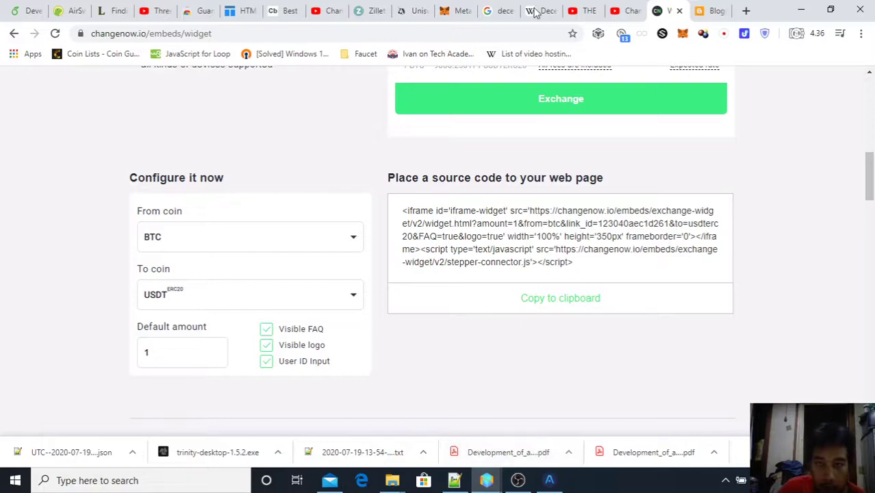
click(281, 10)
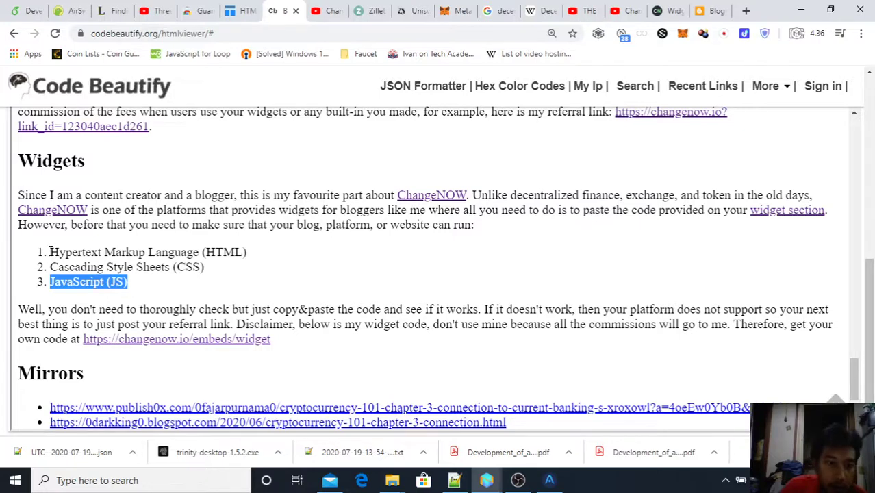
Highlight the article's HTML, CSS and JavaScript (JS) requirement items.
drag(51, 252, 204, 267)
drag(128, 282, 56, 285)
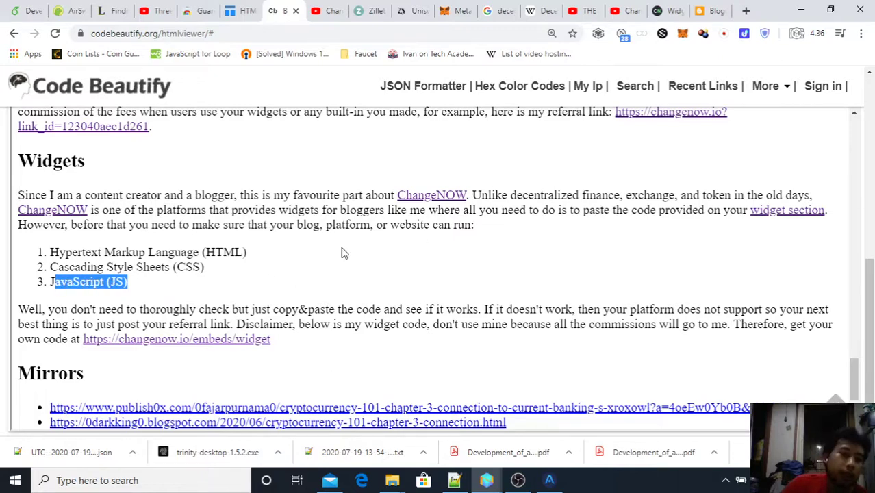
drag(129, 282, 51, 283)
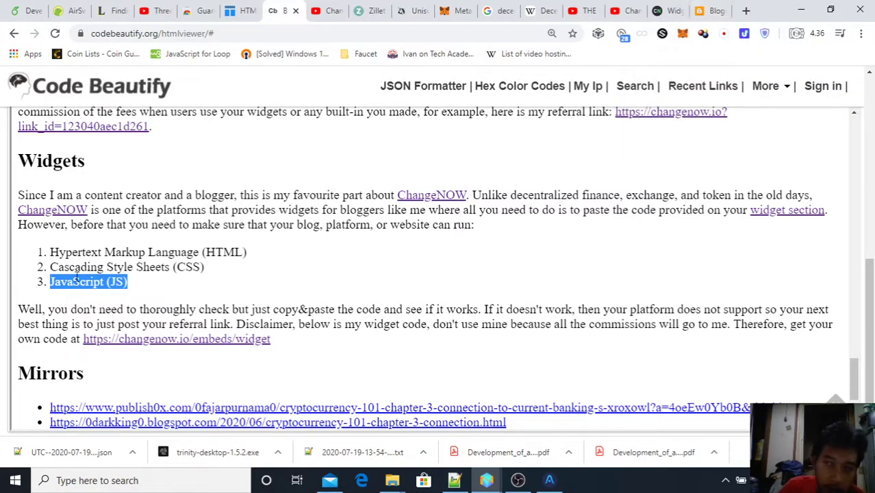
Select the ChangeNOW widget's iframe and script embed code and copy it to the clipboard.
click(709, 10)
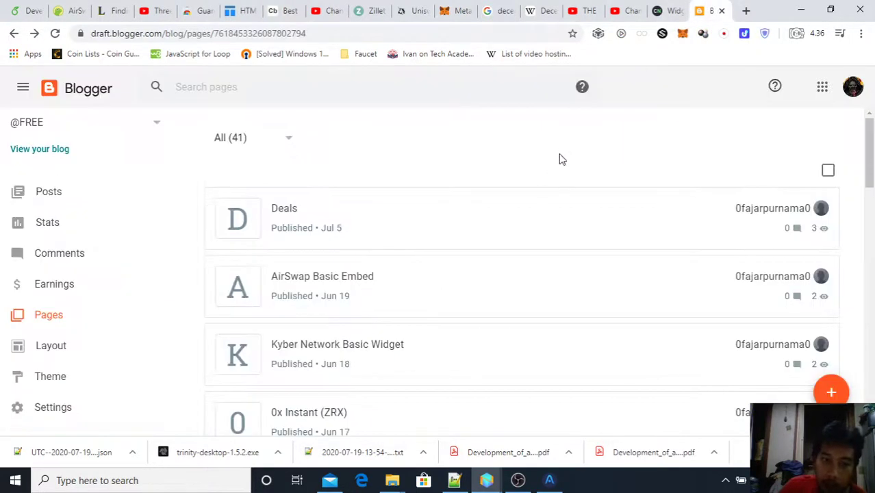
click(671, 11)
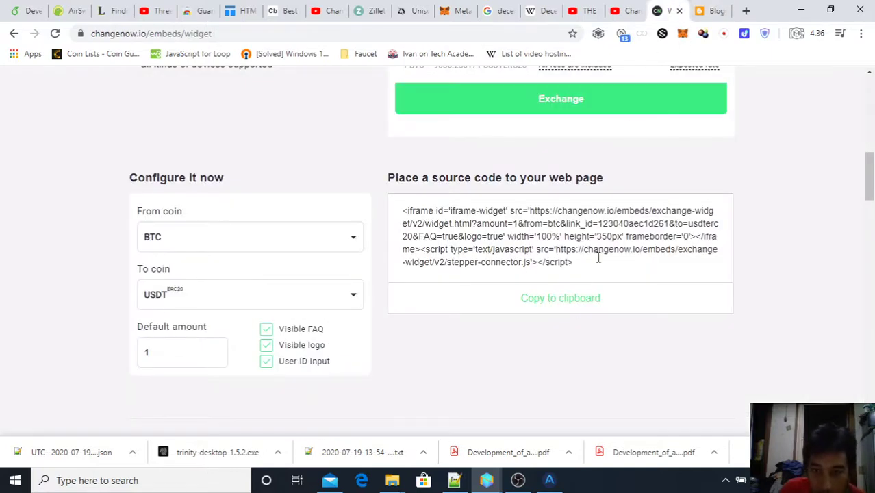
drag(598, 259, 410, 224)
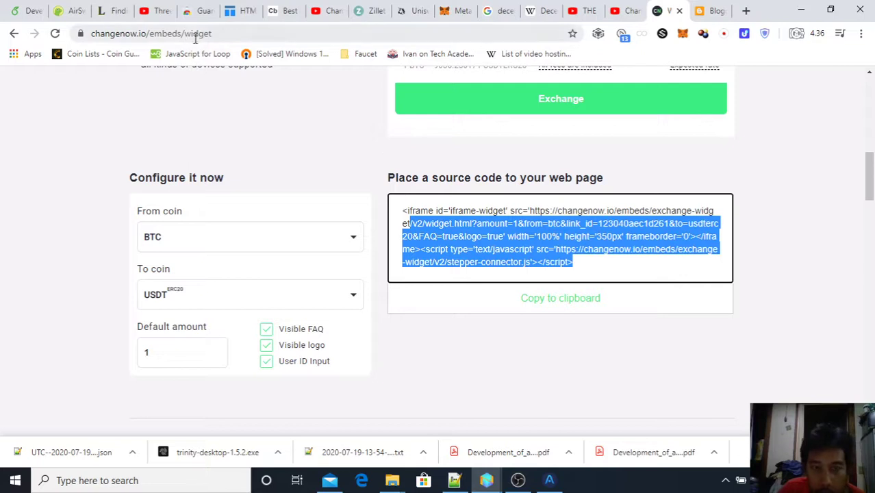
click(551, 305)
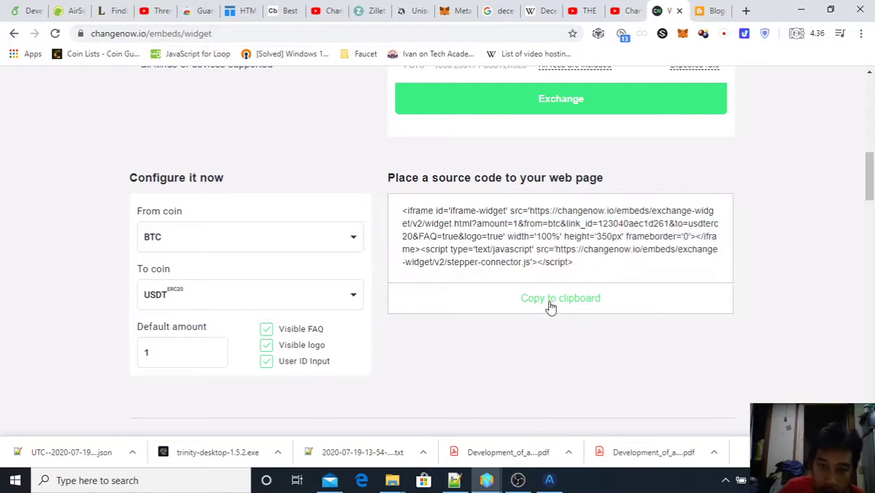
click(705, 11)
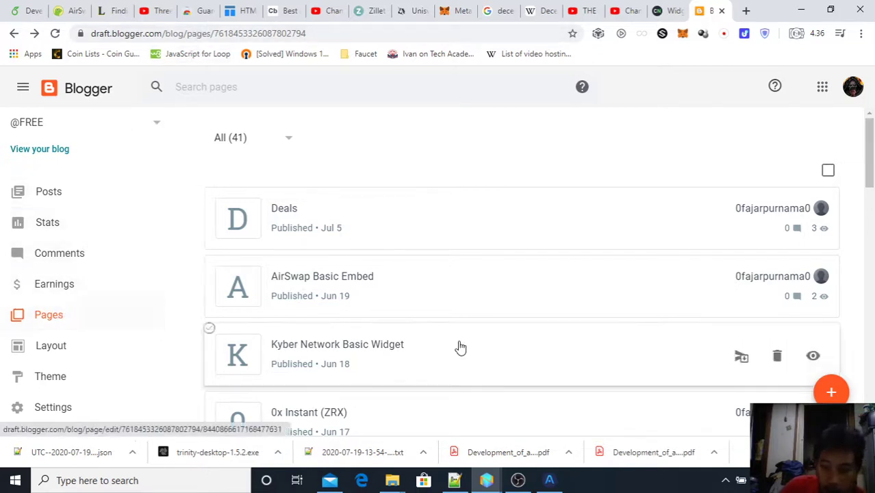
Create a new 'ChangeNOW Widget' page whose HTML is replaced by the pasted ChangeNOW embed code.
click(831, 391)
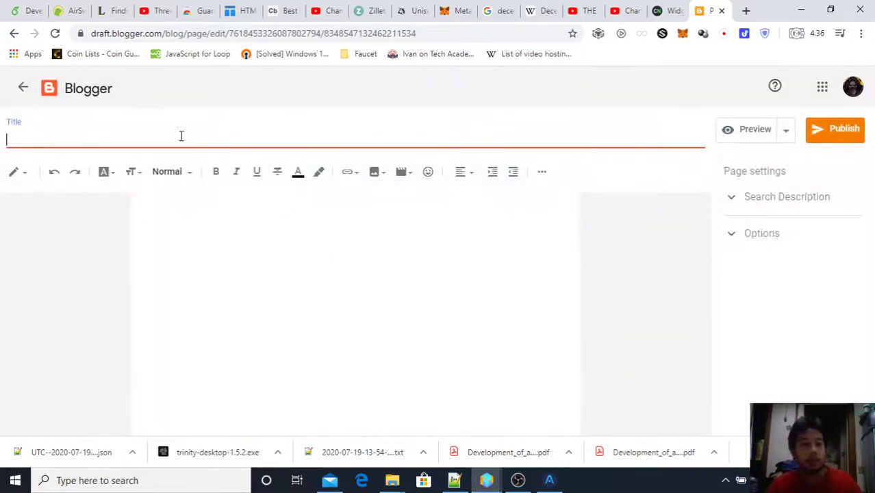
text(ChangeNOW Widget)
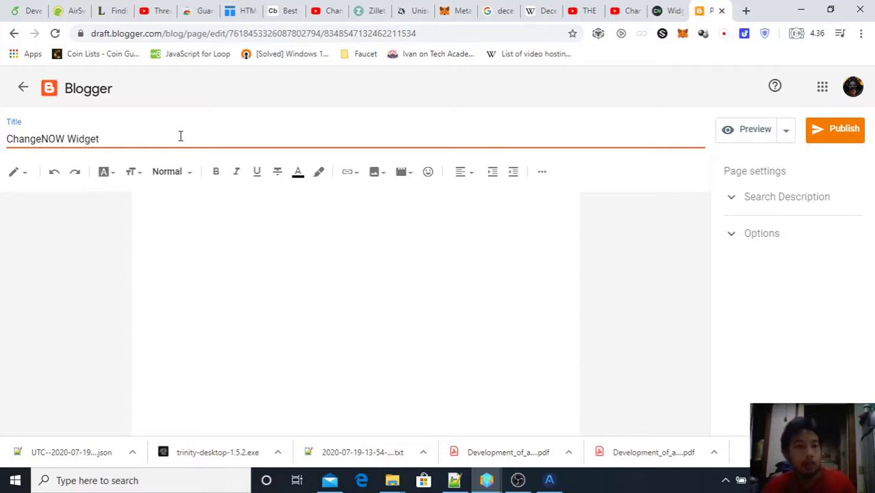
click(23, 174)
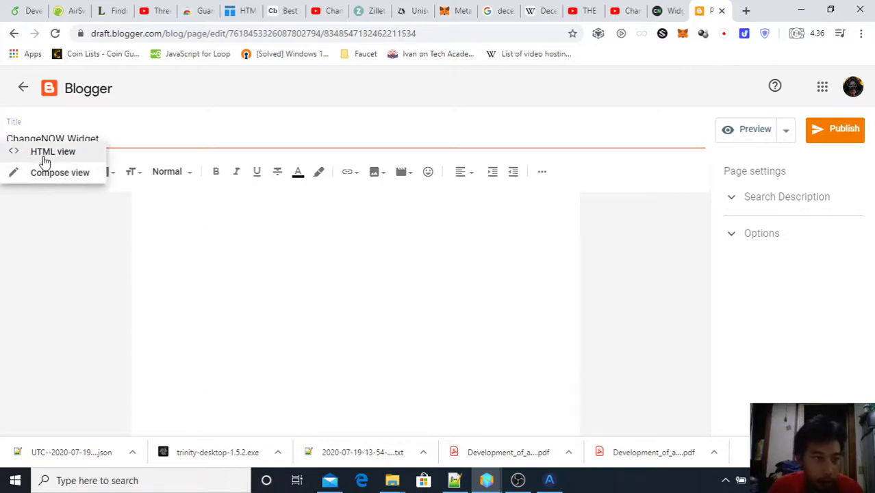
click(45, 155)
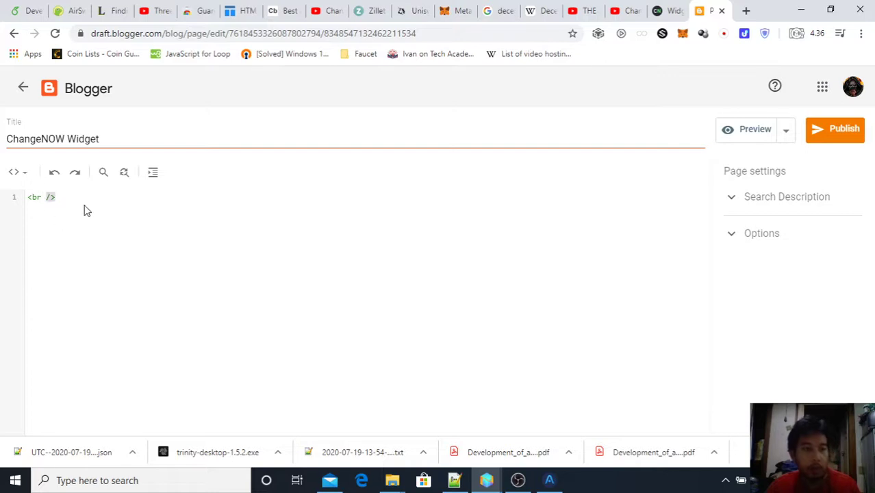
key(ctrl+a)
text(<iframe id='iframe-widget' src='https://changenow.io/embeds/exchange-widget/v2/widget.html?amount=1&from=btc&link_id=123040aec1d261&to=usdterc20&FAQ=true&logo=true' width='100%' height='350px' frameborder='0'></iframe><script type='text/javascript' src='https://changenow.io/embeds/exchange-widget/v2/stepper-connector.js'></script>)
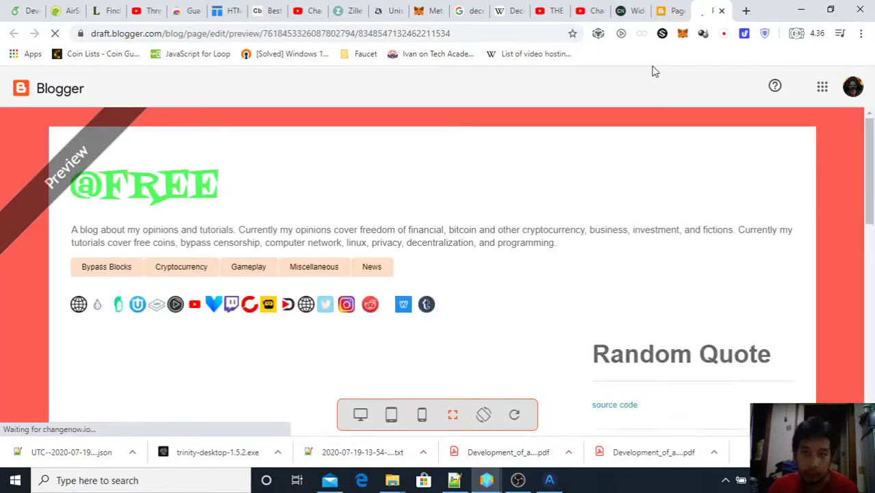
scroll(611, 221, down, 3)
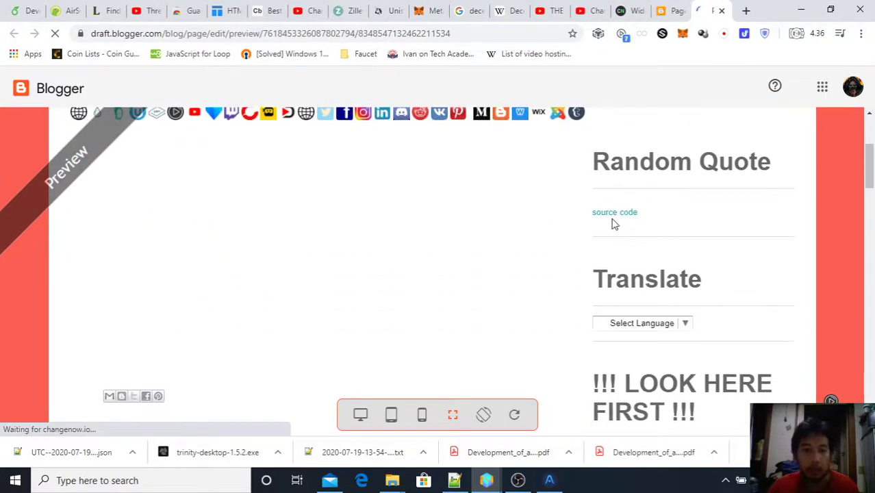
click(620, 88)
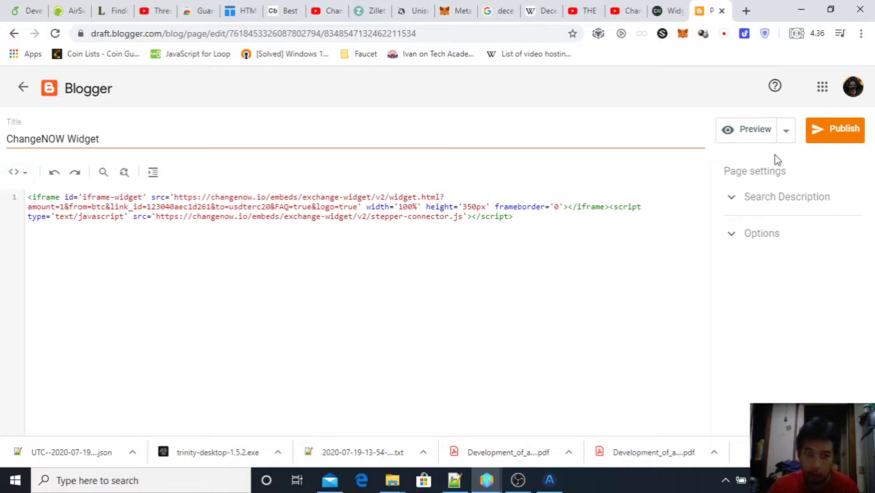
Switch the page body back to Compose view and place the caret below the embedded widget.
click(23, 175)
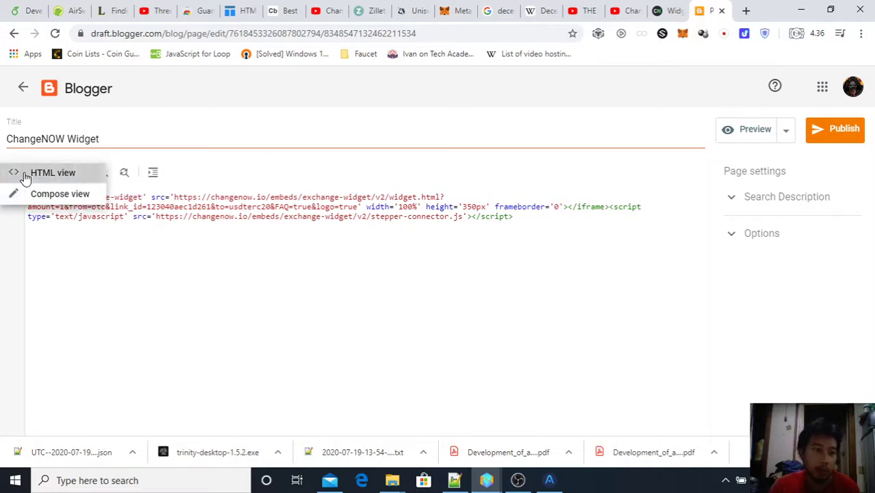
click(41, 173)
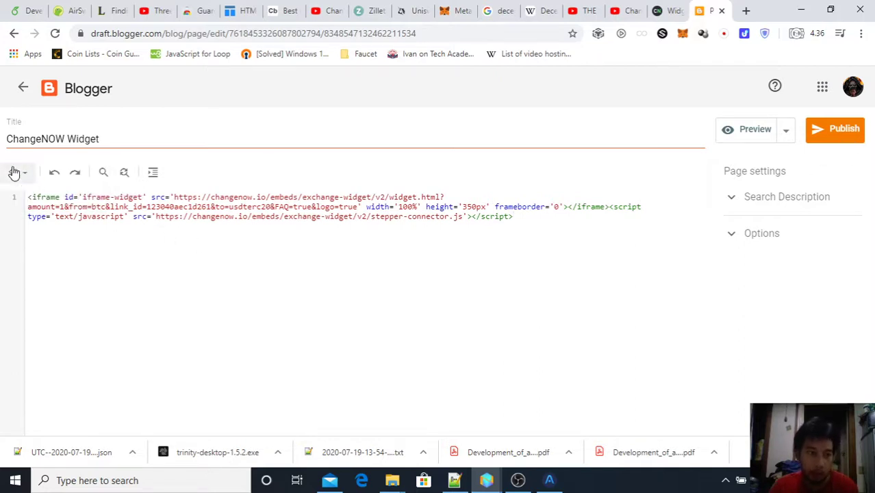
click(19, 173)
click(33, 192)
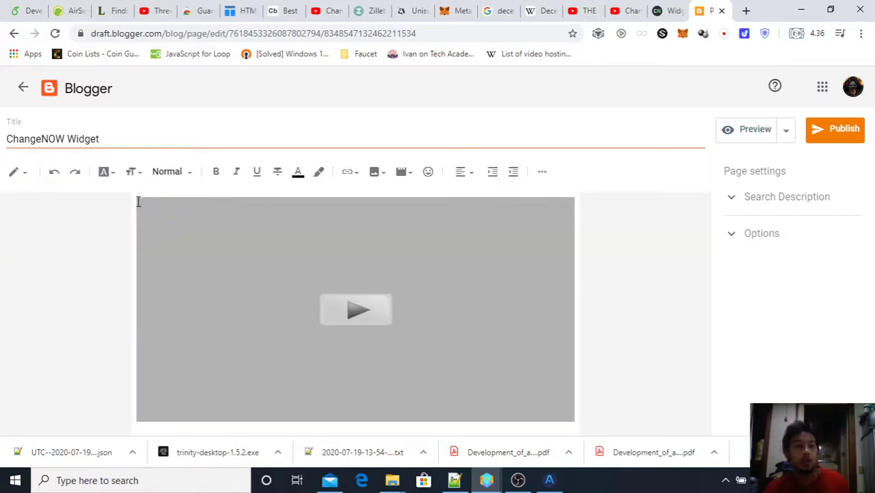
key(ctrl+a)
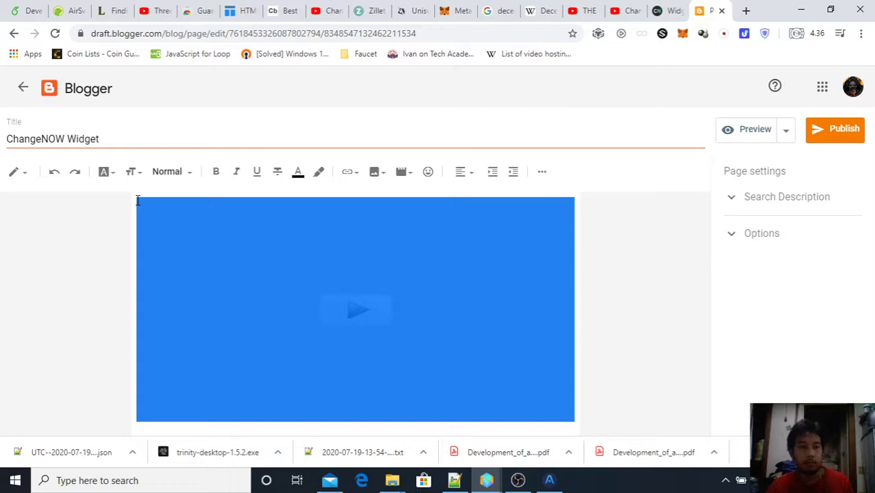
click(575, 429)
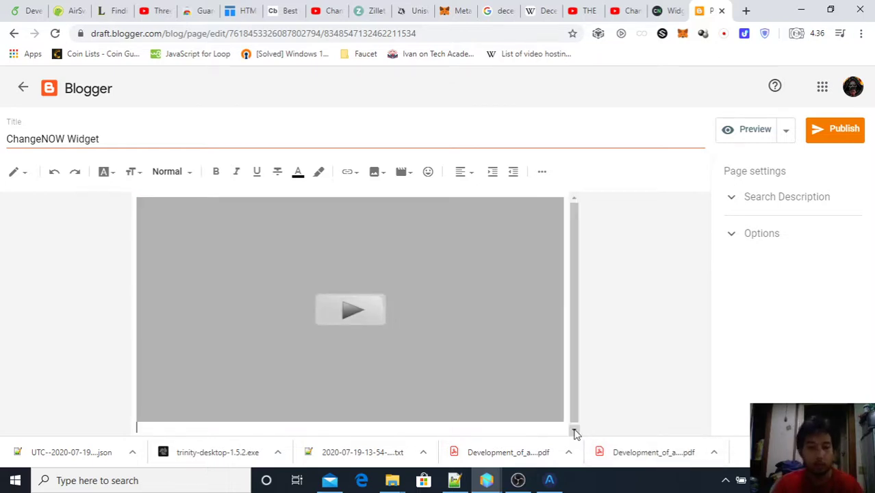
scroll(541, 384, down, 1)
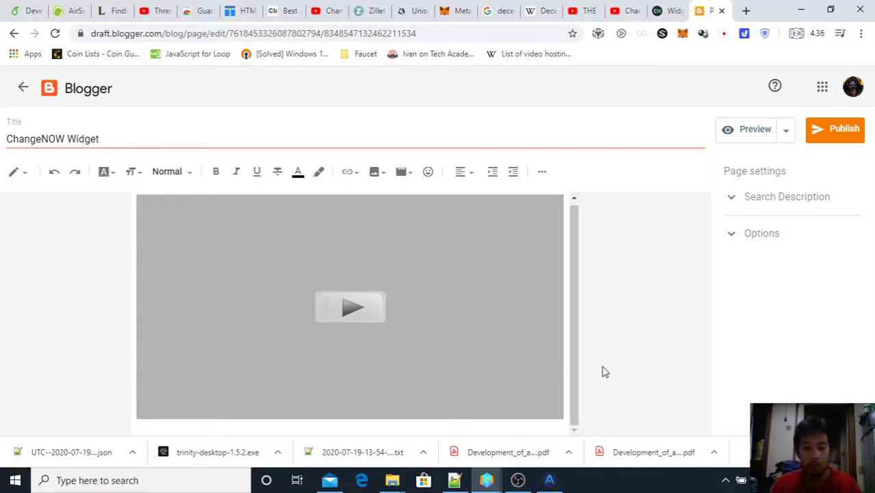
scroll(605, 372, down, 1)
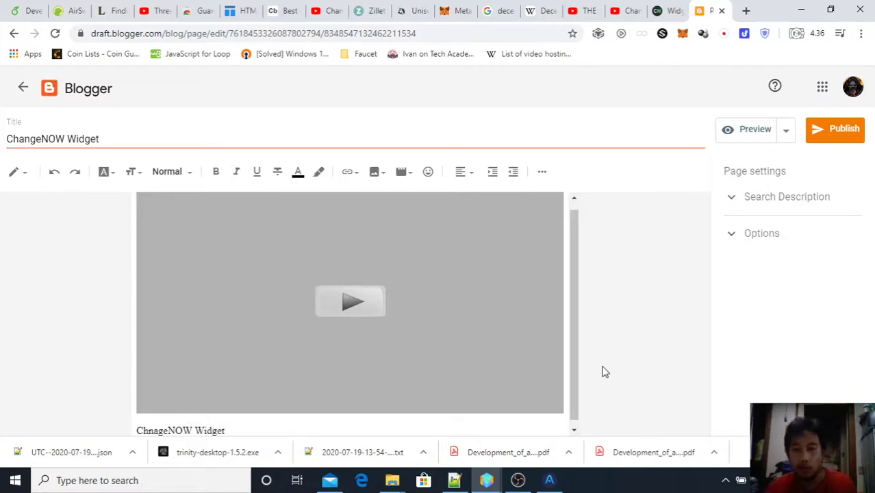
Publish the ChangeNOW Widget page, confirming the 'Publish page?' prompt.
click(842, 140)
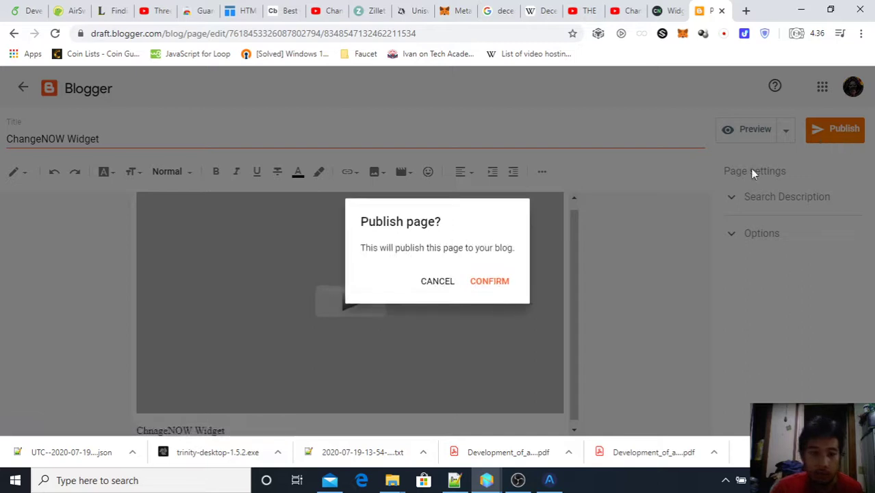
click(507, 283)
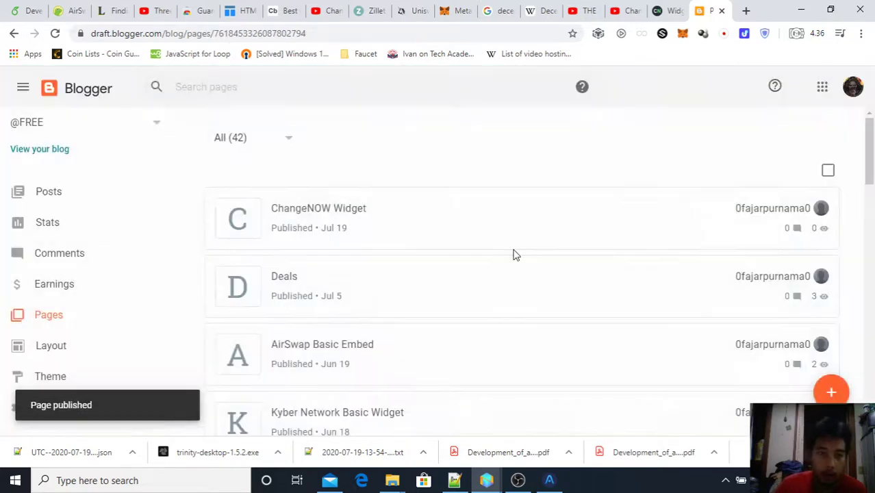
View the live ChangeNOW Widget page and check its currency list quoting 1 BTC as 9044.1536671 USDT.
mouse_move(717, 233)
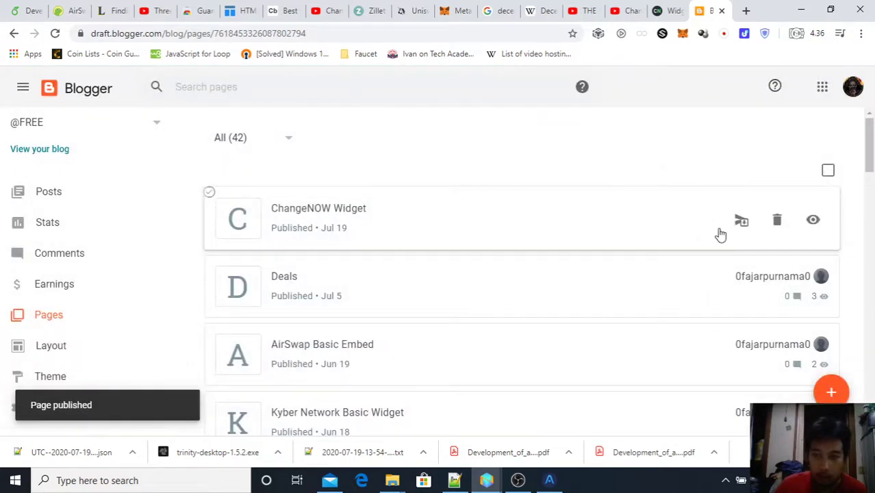
click(813, 221)
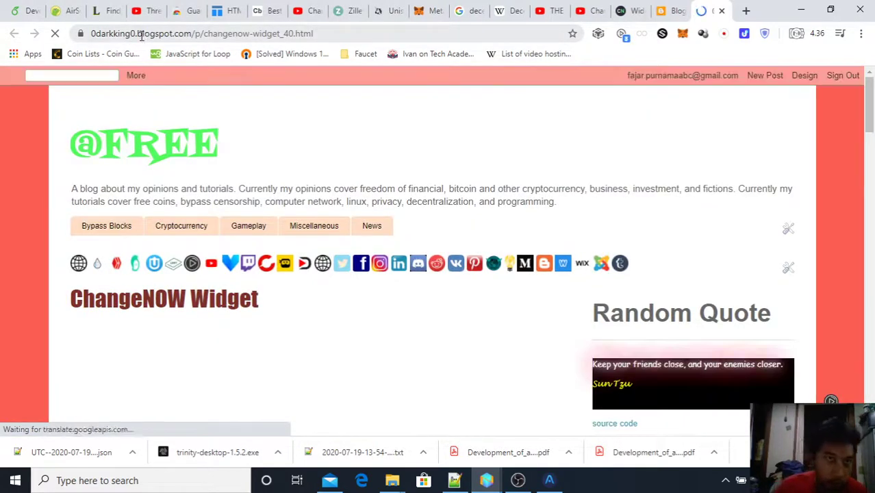
scroll(350, 166, down, 4)
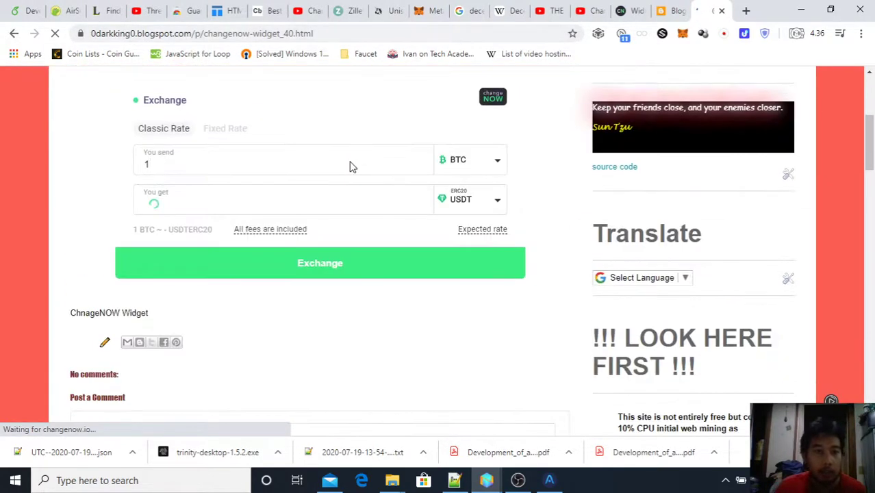
scroll(309, 176, up, 1)
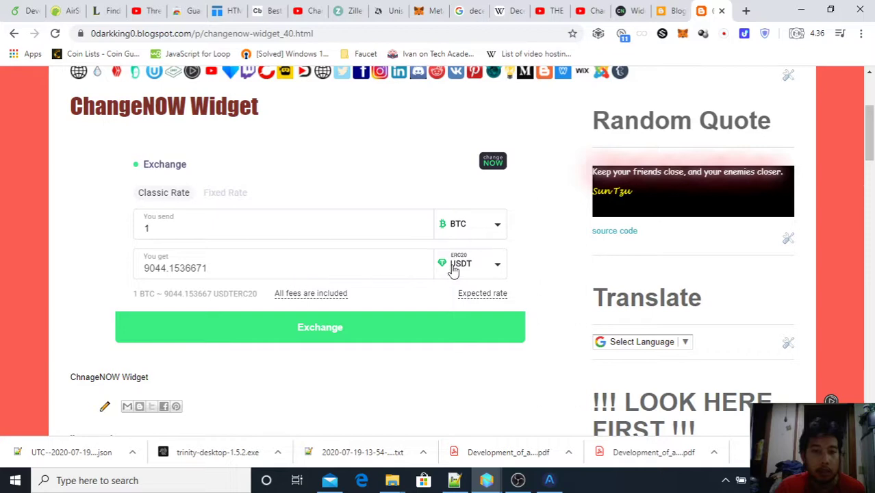
click(498, 227)
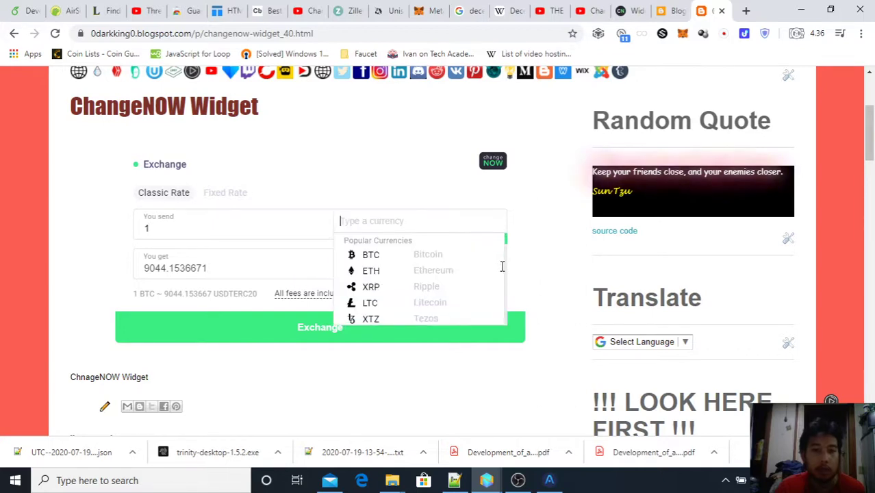
click(538, 266)
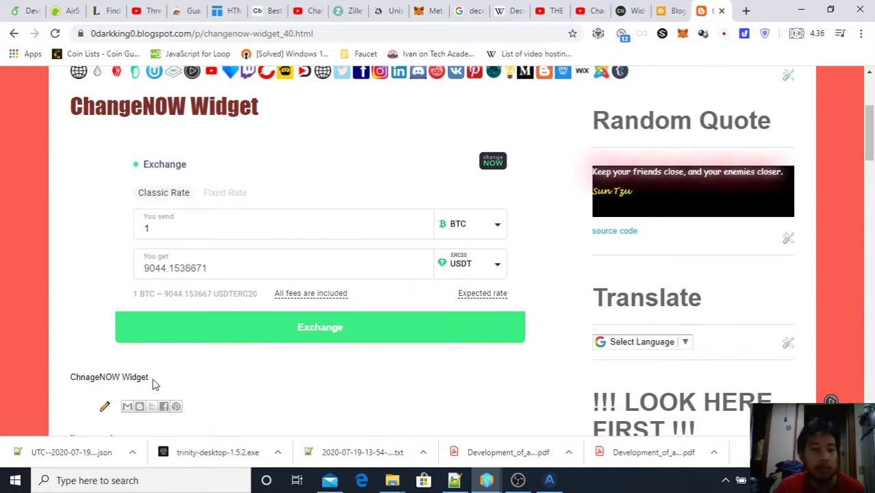
drag(152, 380, 81, 381)
click(675, 10)
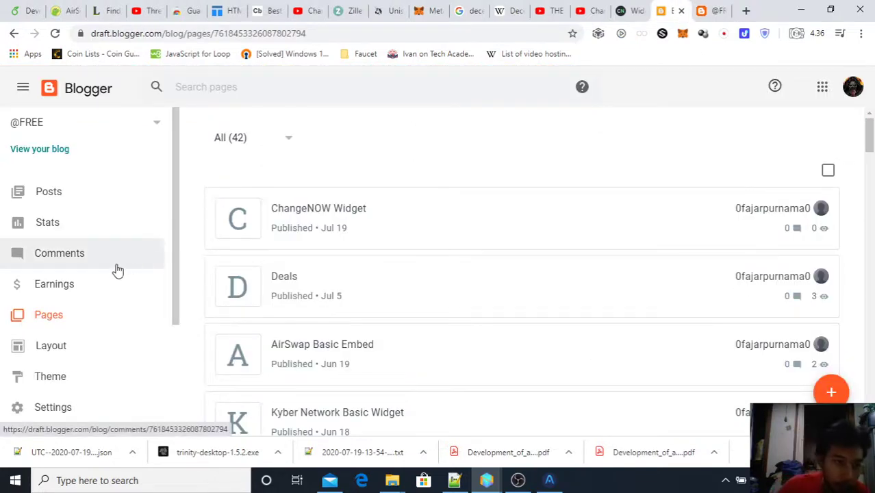
Open the Layout page and scroll to the sidebar-right-1 gadget section.
click(87, 346)
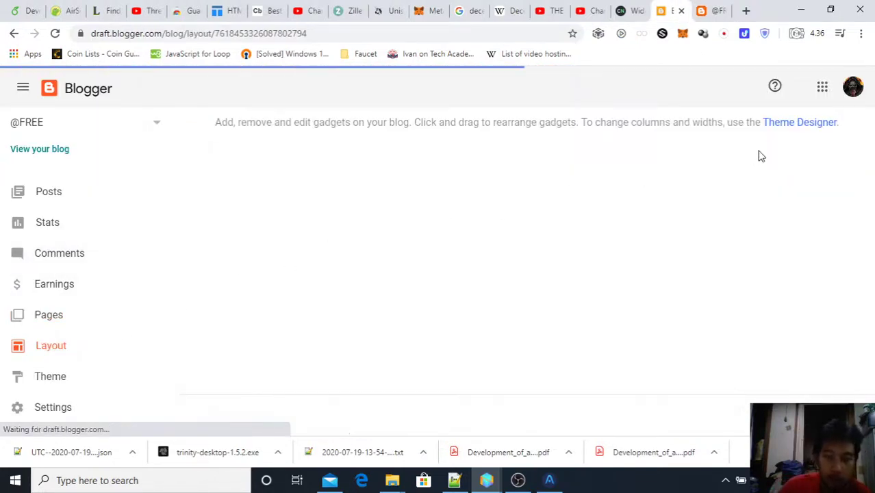
scroll(630, 199, down, 6)
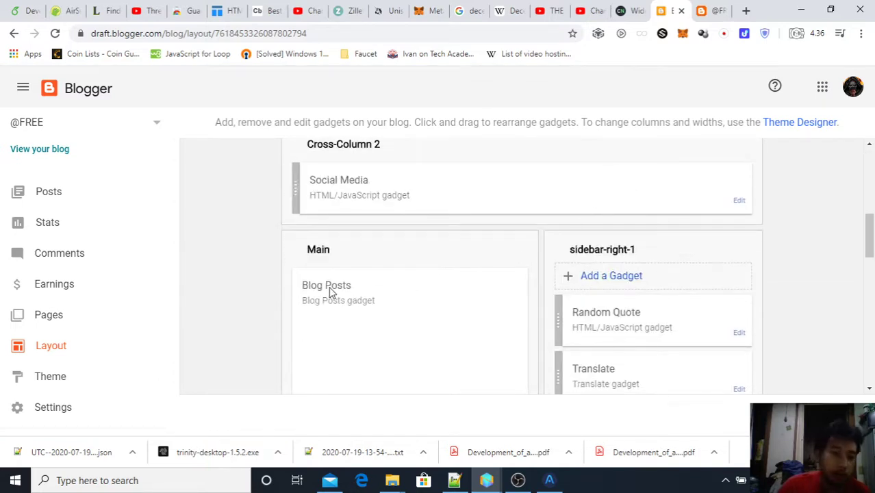
scroll(581, 263, down, 5)
scroll(582, 260, down, 2)
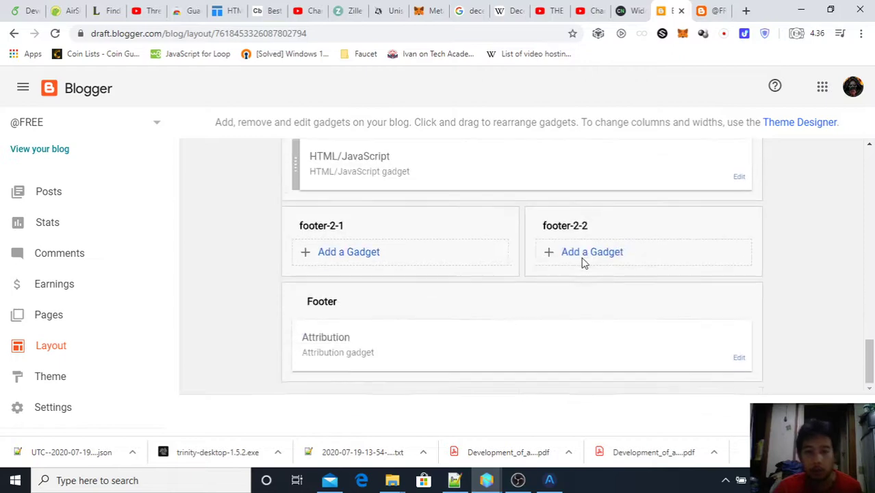
scroll(583, 257, up, 8)
scroll(589, 243, up, 1)
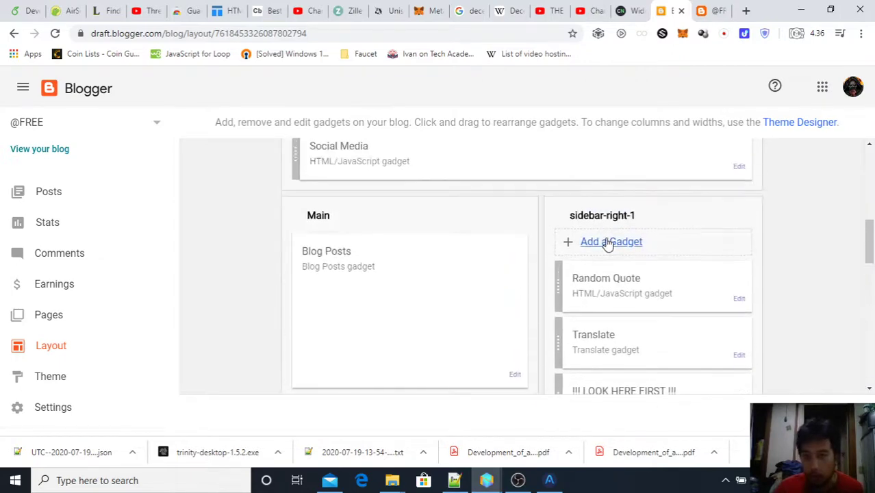
Add an HTML/JavaScript gadget 'ChangeNOW Widget' with the pasted embed code to sidebar-right-1 and save it.
click(607, 242)
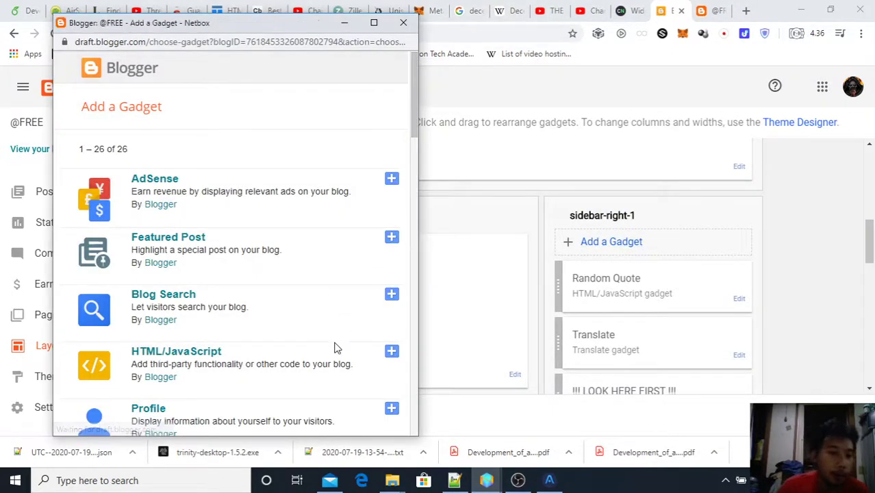
click(393, 352)
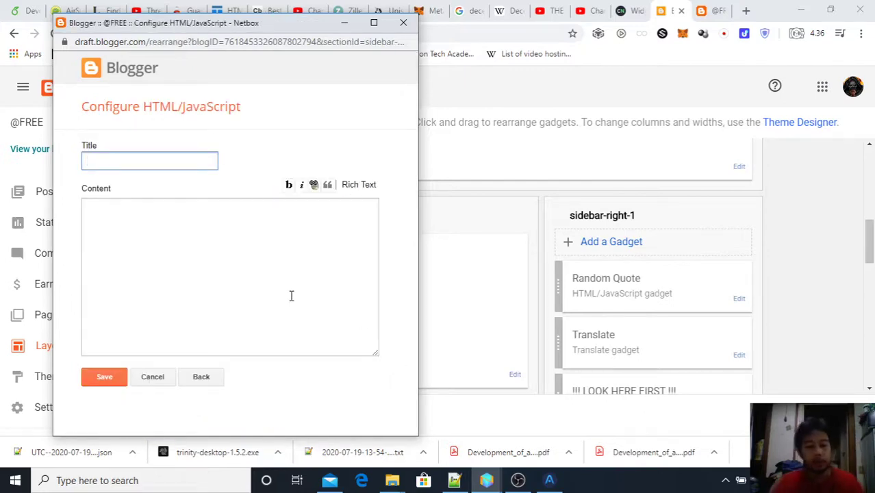
text(ChangeNOW)
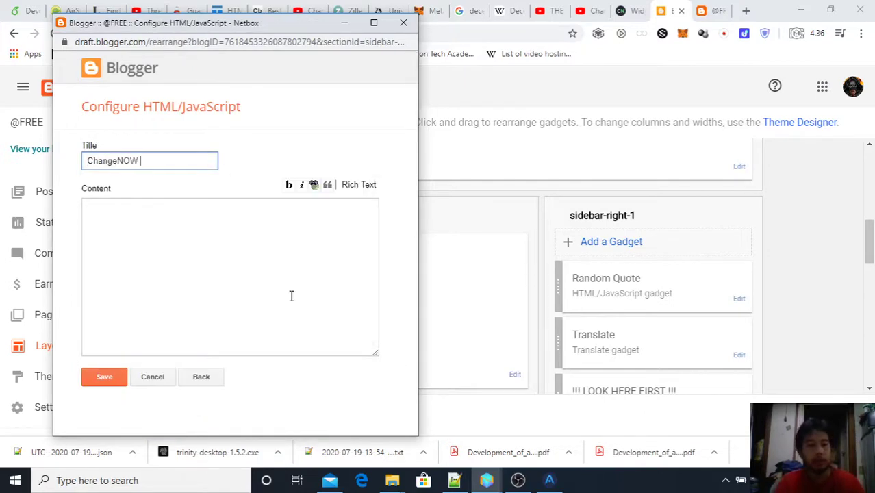
text( Widget)
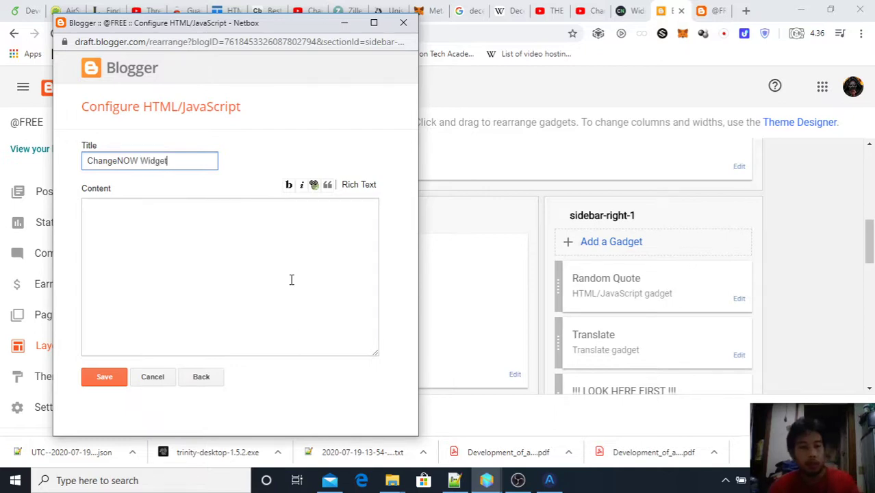
click(291, 279)
text(<iframe id='iframe-widget' src='https://changenow.io/embeds/exchange-widget/v2/widget.html?amount=1&from=btc&link_id=123040aec1d261&to=usdterc20&FAQ=true&logo=true' width='100%' height='350px' frameborder='0'></iframe><script type='text/javascript' src='https://changenow.io/embeds/exchange-widget/v2/stepper-connector.js'></script>)
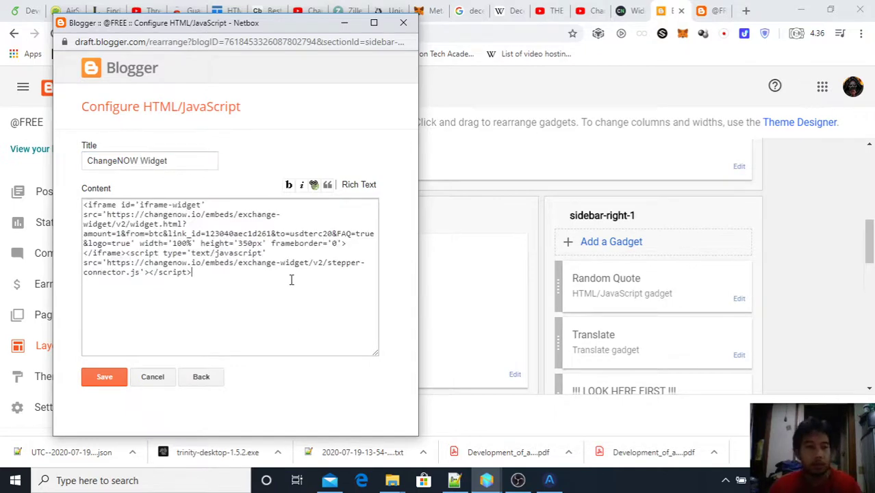
click(104, 376)
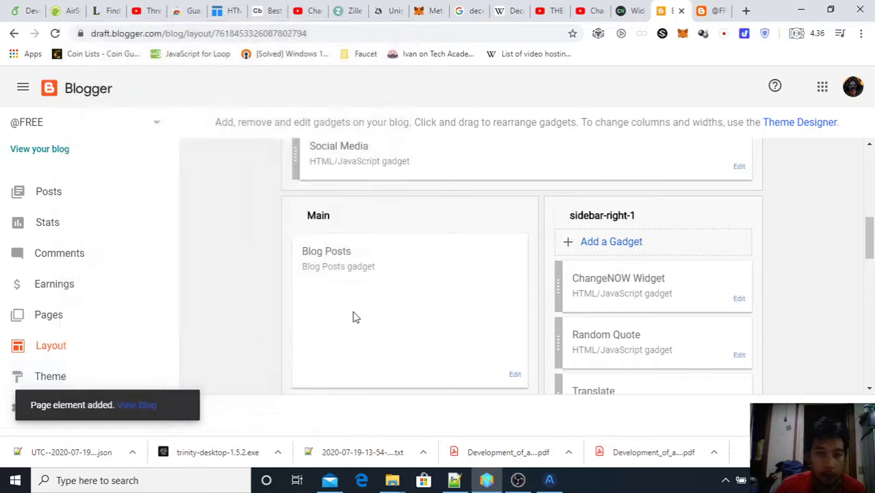
Open the blog home page in a new tab and try the sidebar widget's You send amount.
scroll(356, 314, down, 10)
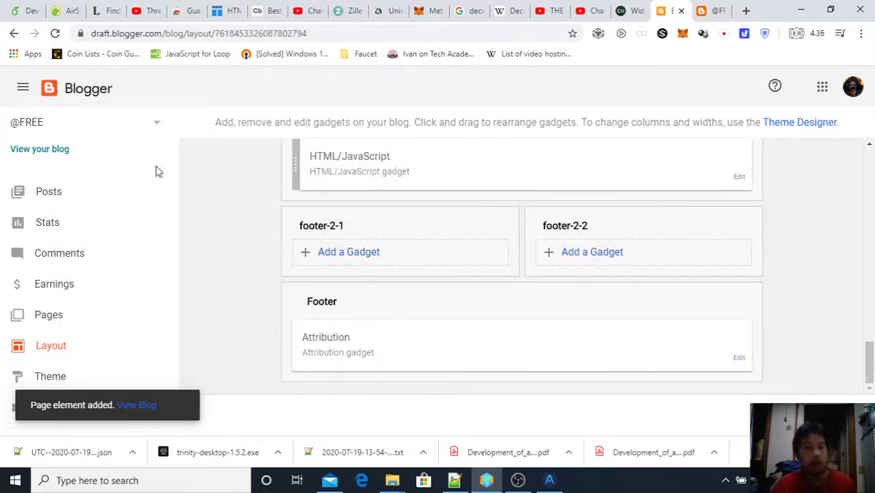
right_click(65, 148)
click(205, 163)
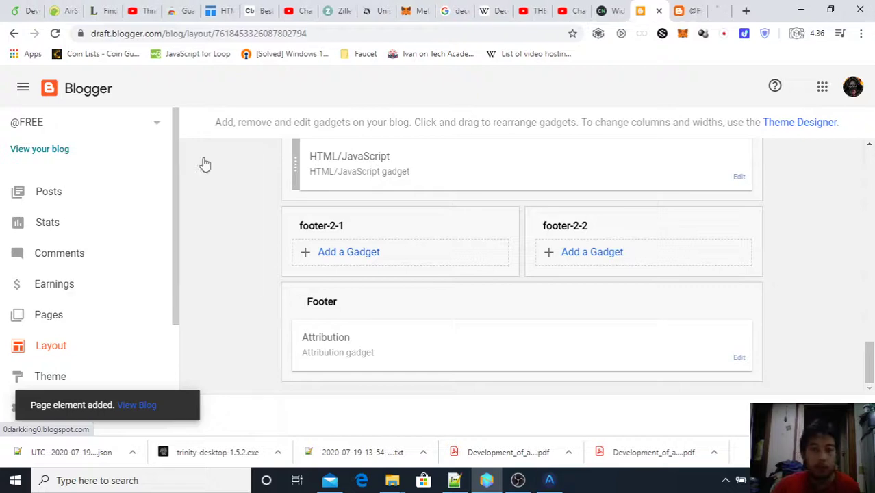
click(707, 8)
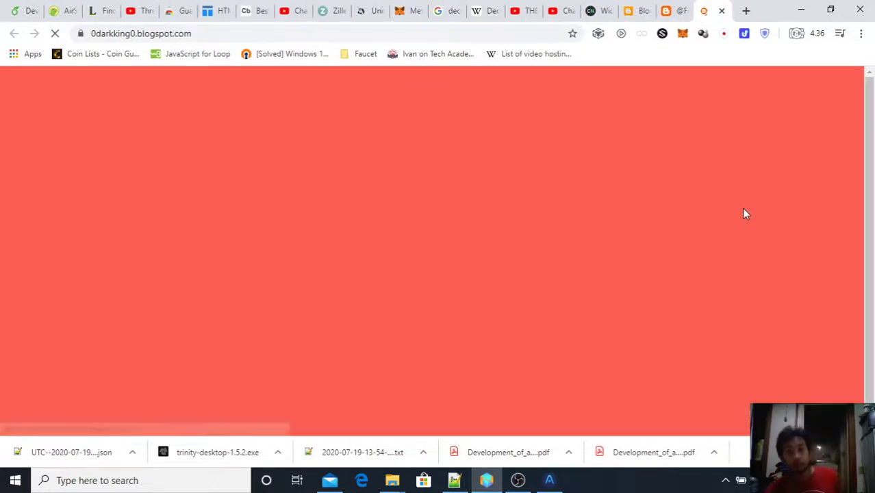
scroll(744, 213, down, 3)
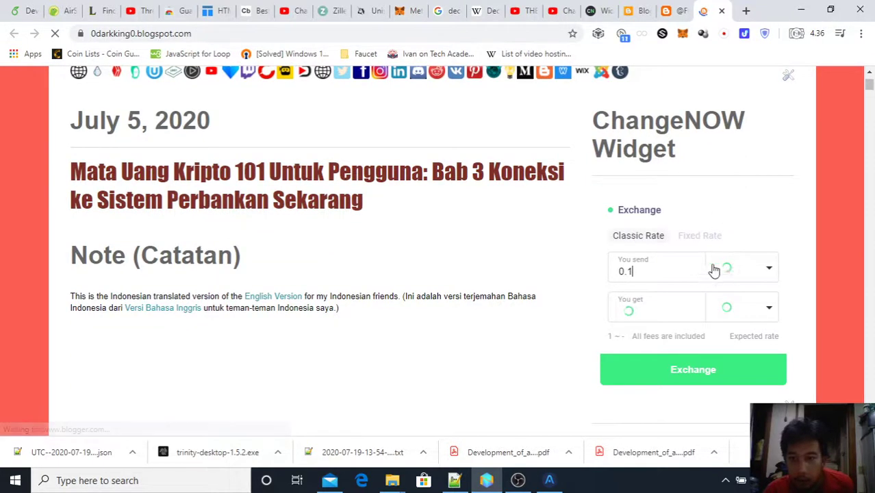
scroll(667, 296, down, 2)
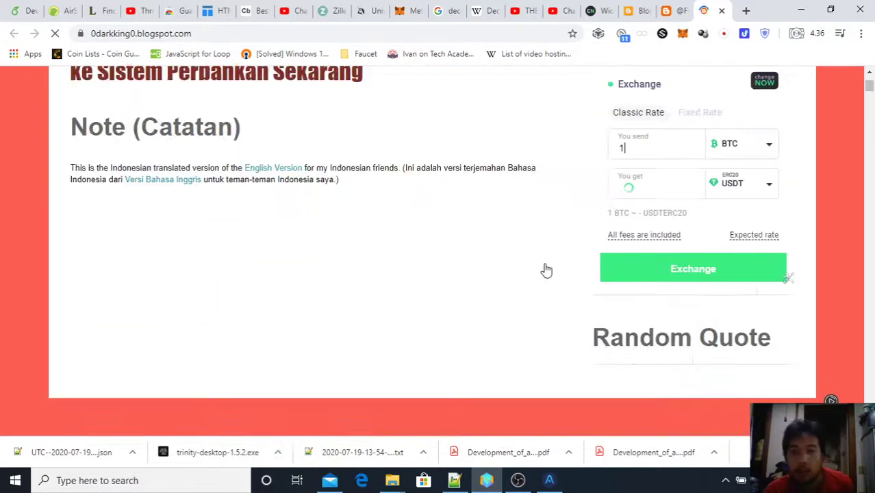
click(658, 157)
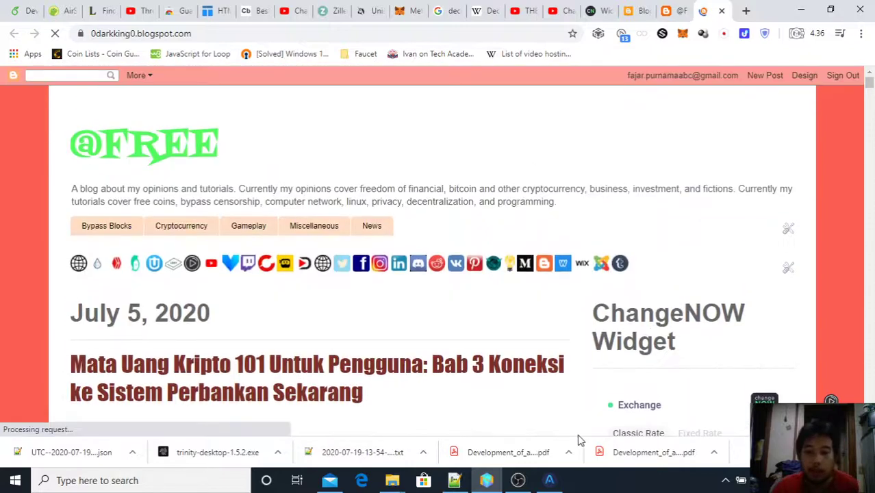
click(518, 481)
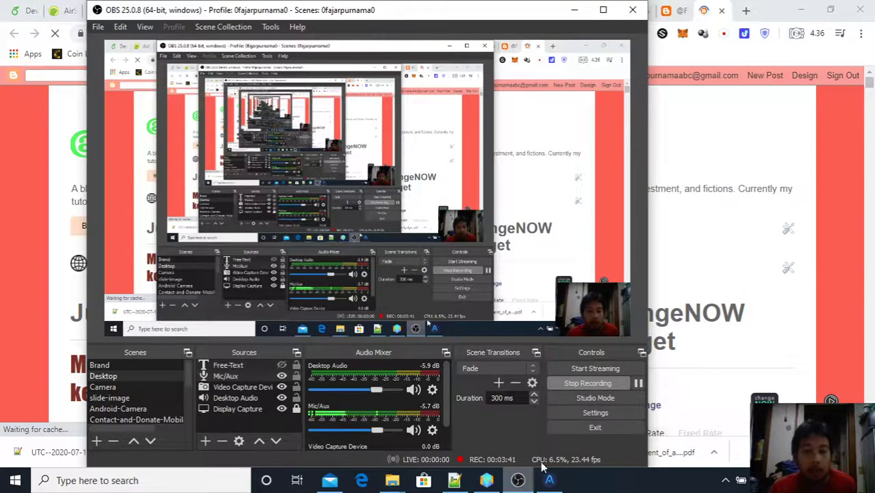